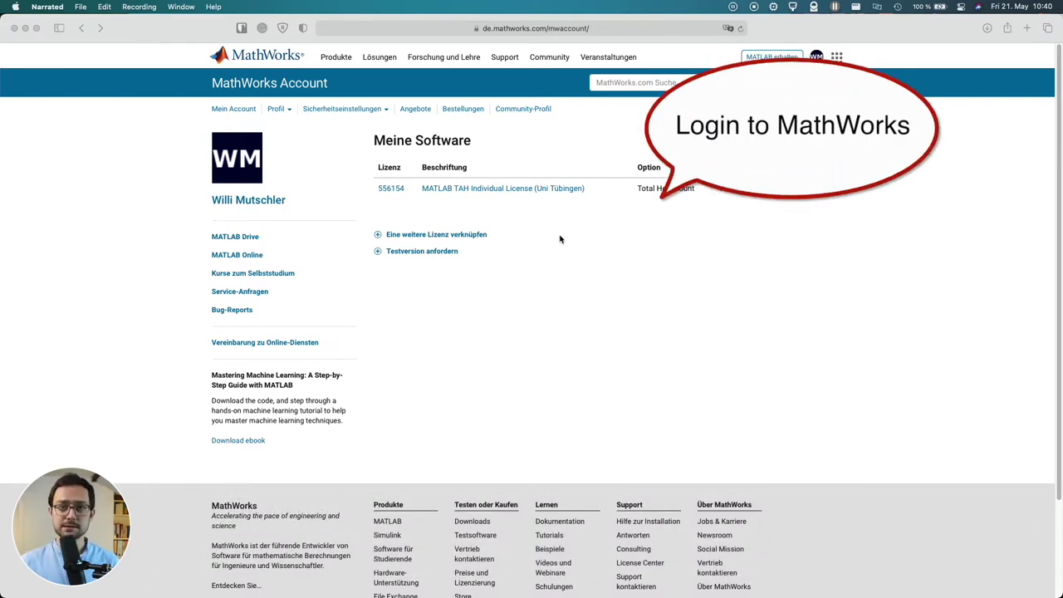
Go to the license's R2021a downloads and start the macOS installer download
left_click(516, 198)
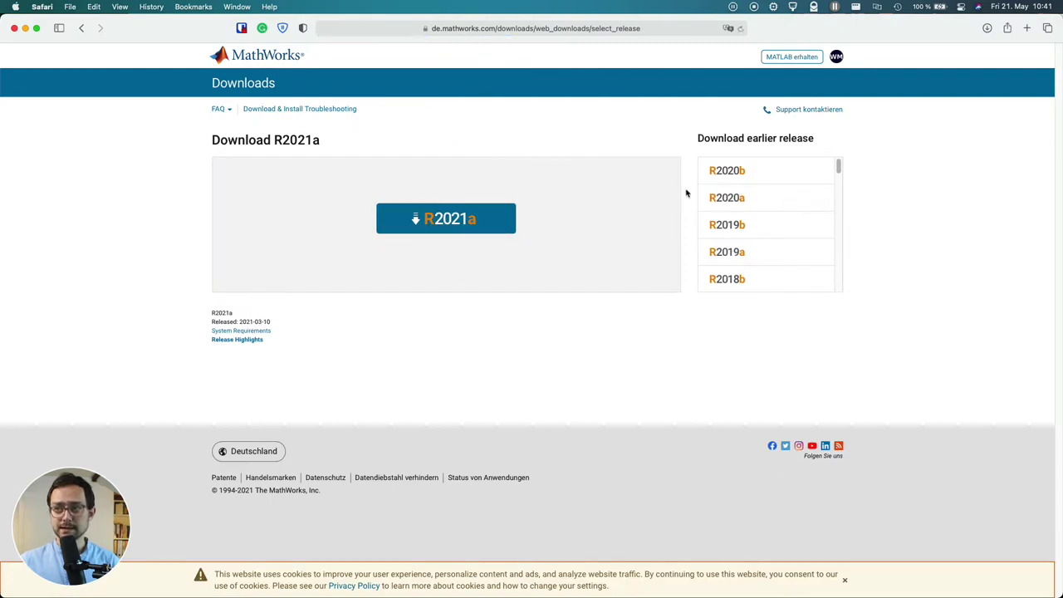
left_click(463, 221)
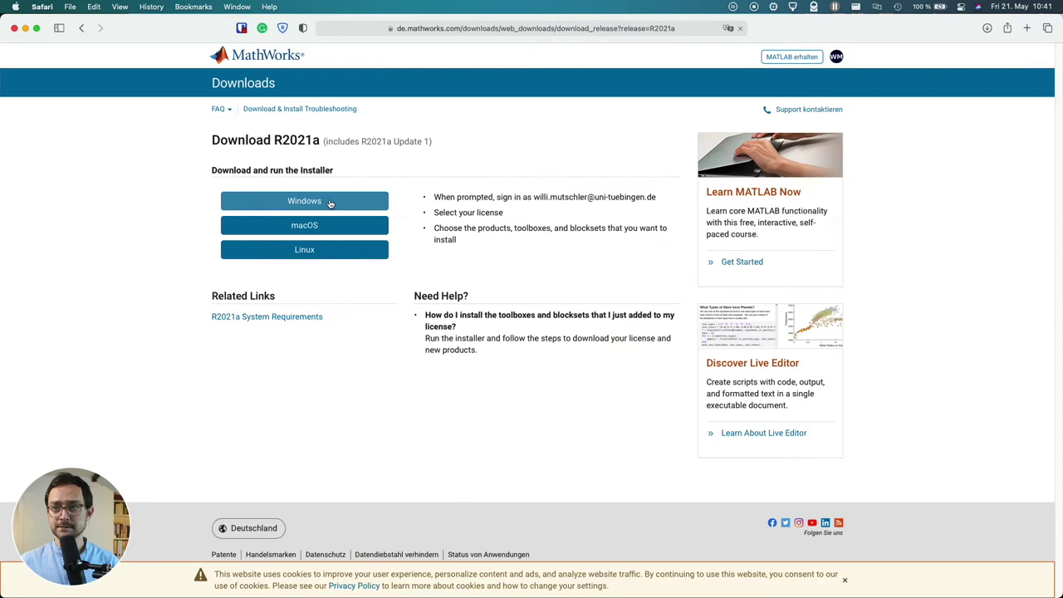
left_click(318, 226)
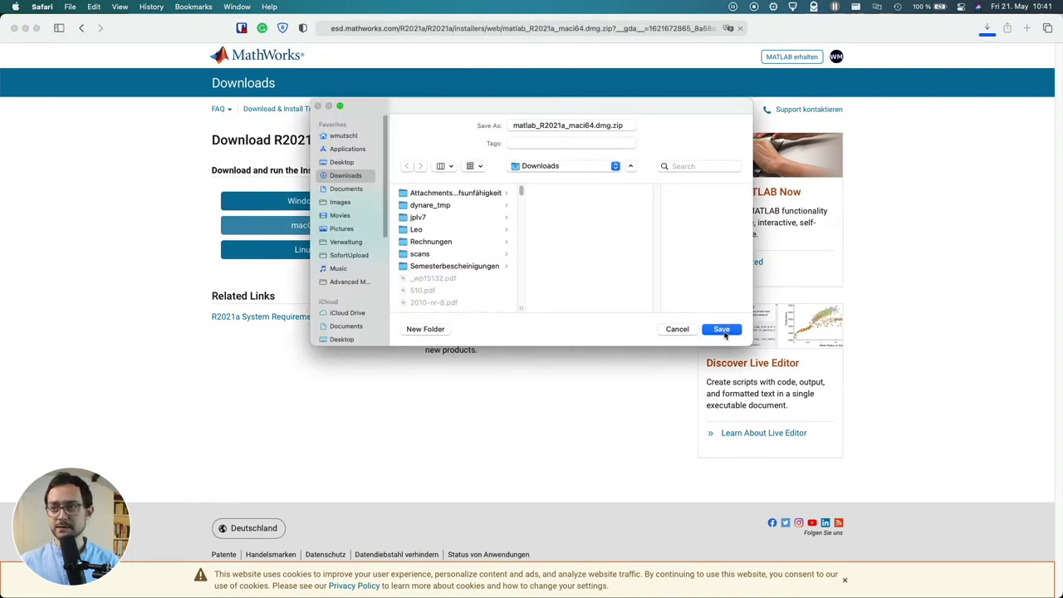
Cancel saving the installer, since a copy already exists in Downloads
left_click(722, 329)
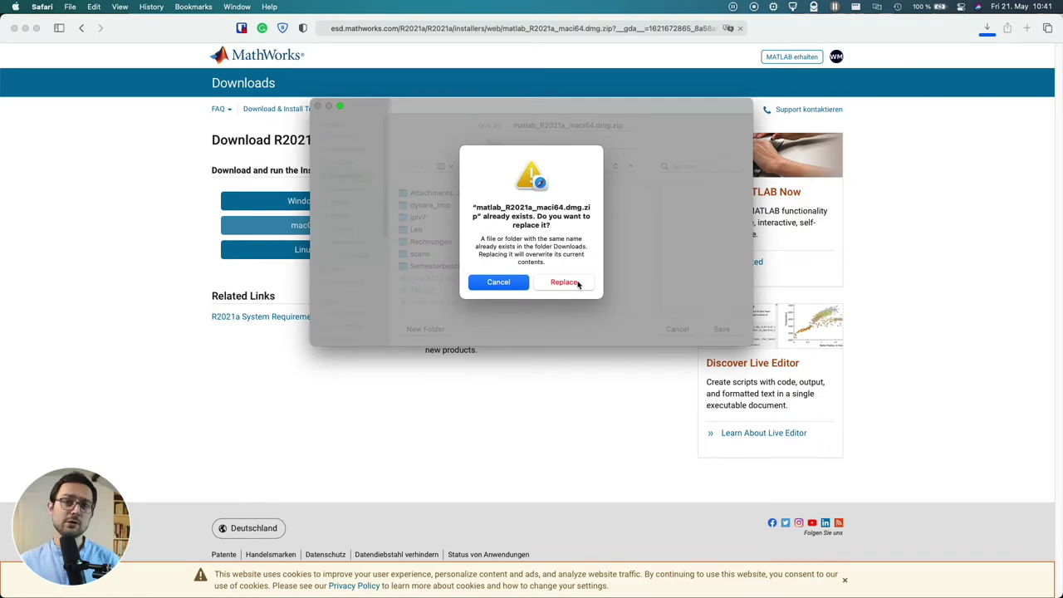
left_click(499, 284)
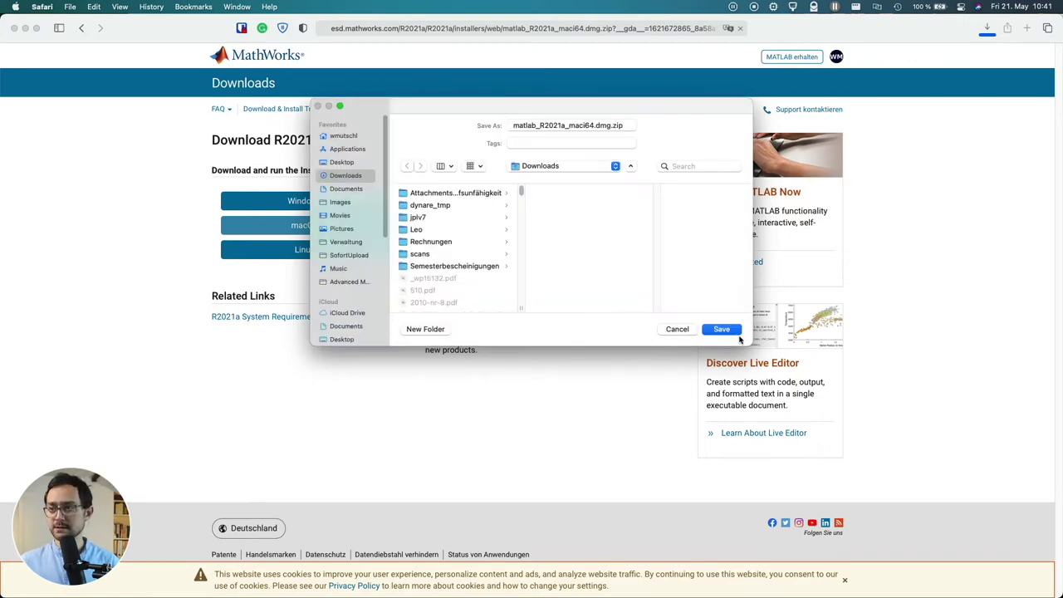
left_click(677, 329)
Open the MATLAB R2021a disk image from Downloads and launch InstallForMacOSX.app
mouse_move(696, 582)
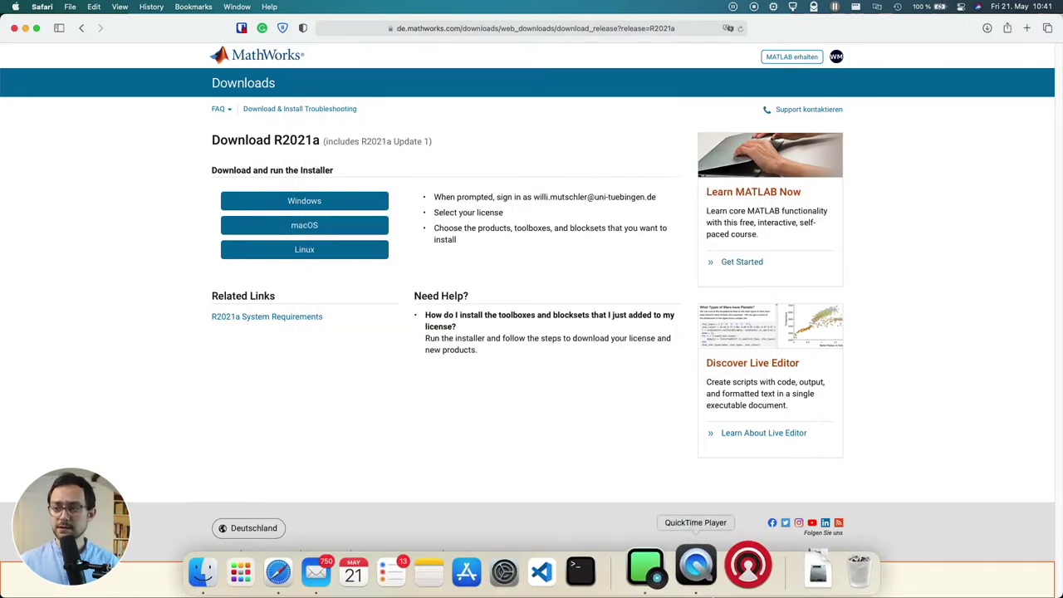
left_click(804, 573)
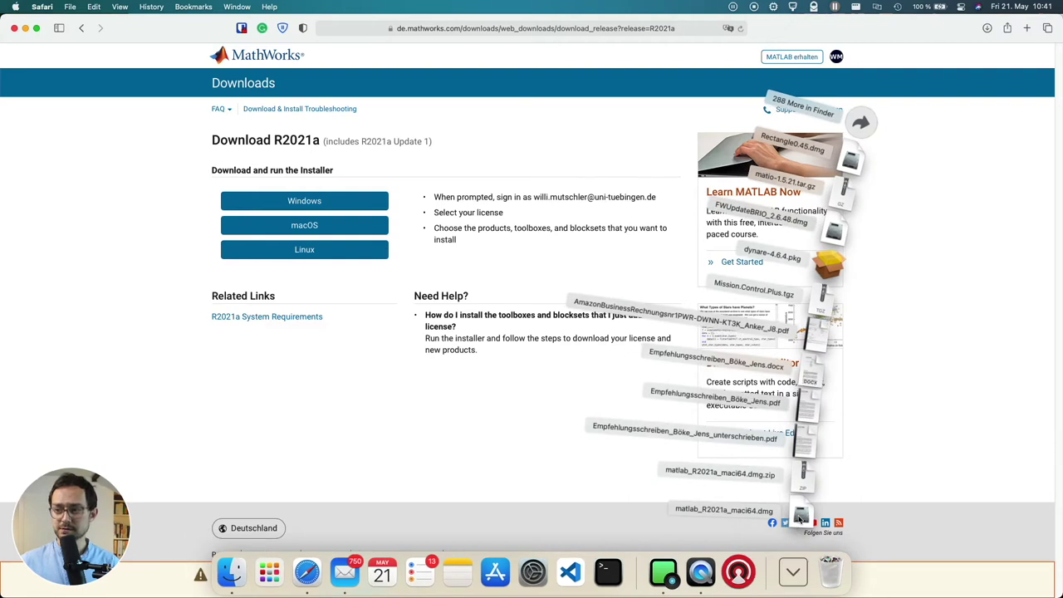
left_click(800, 514)
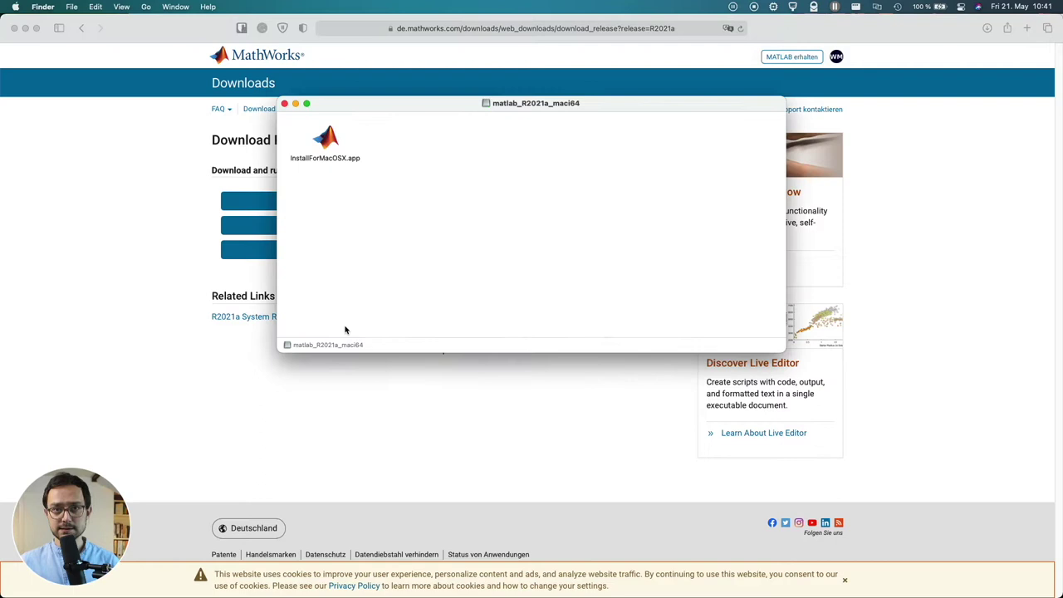
left_click(327, 139)
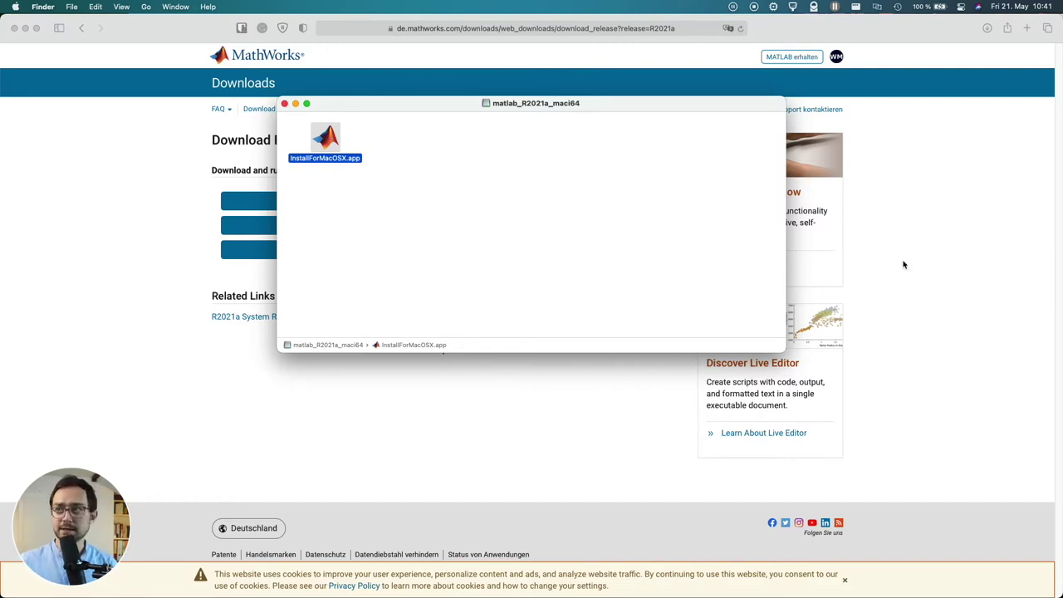
Check the active app's architecture in Silicon Info, then authorize the installer with the admin password
left_click(776, 8)
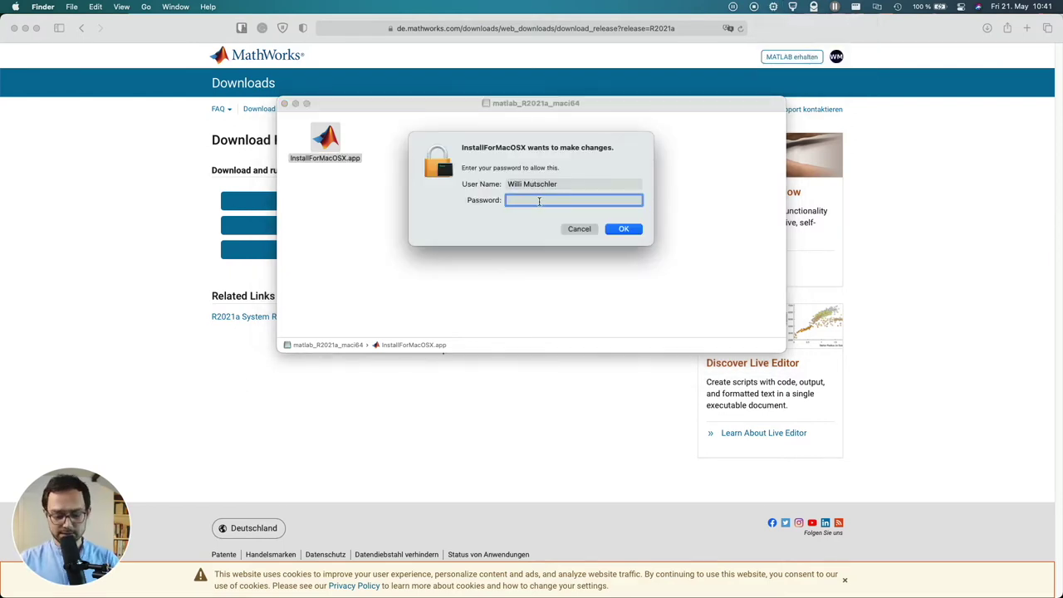
type("•••••••")
key("Return")
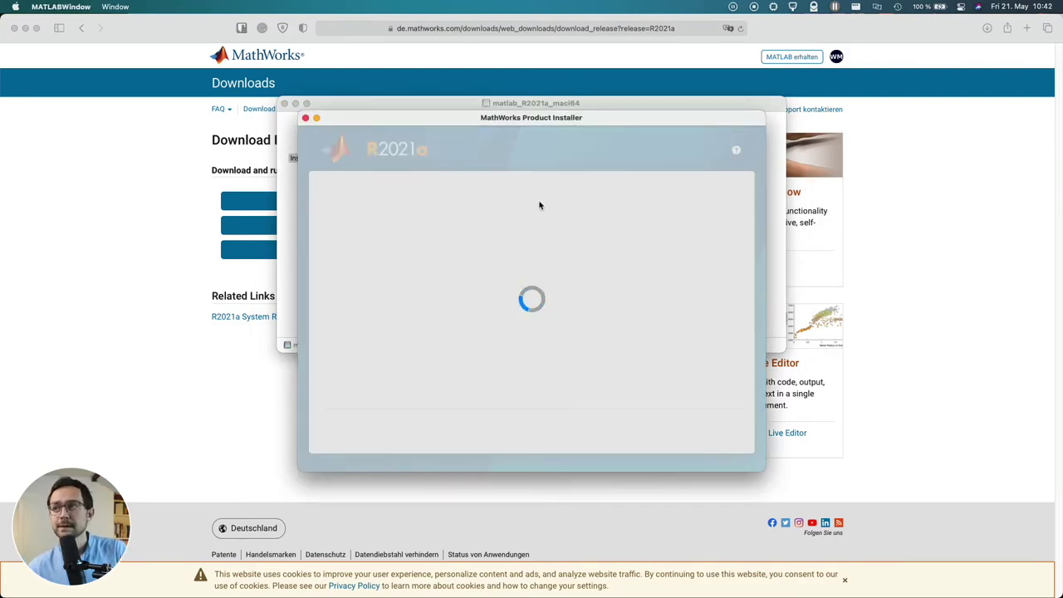
Check the installer's architecture, sign in with the MathWorks account e-mail, and accept the license agreement
left_click(774, 9)
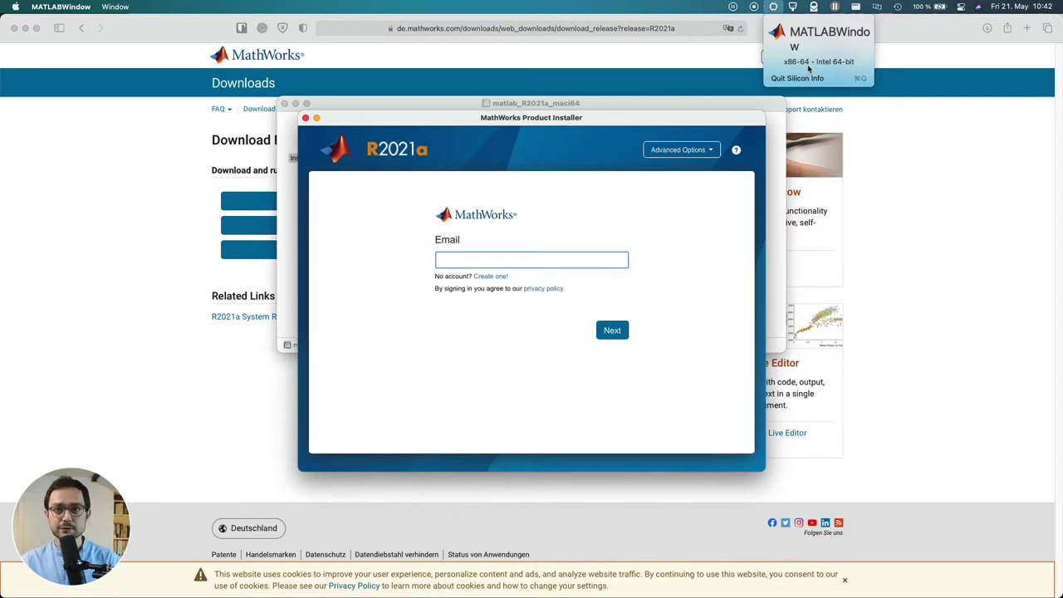
left_click(773, 8)
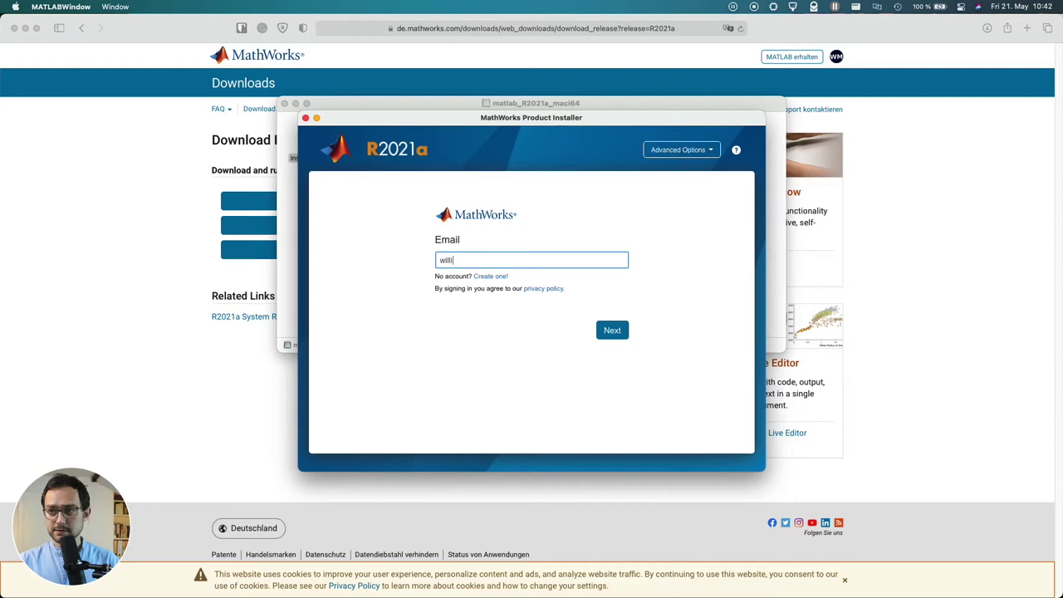
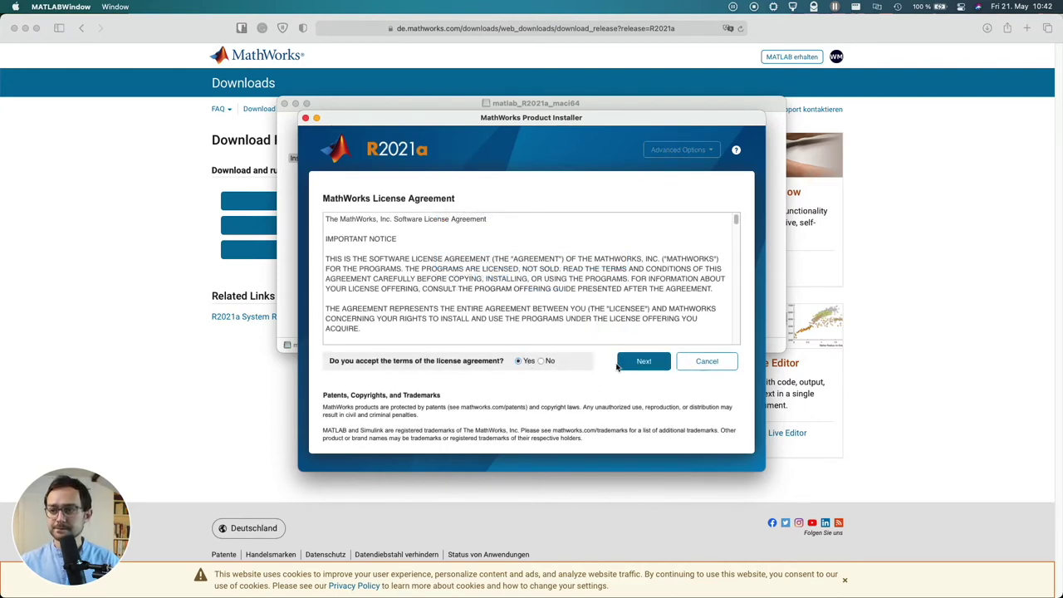
left_click(649, 367)
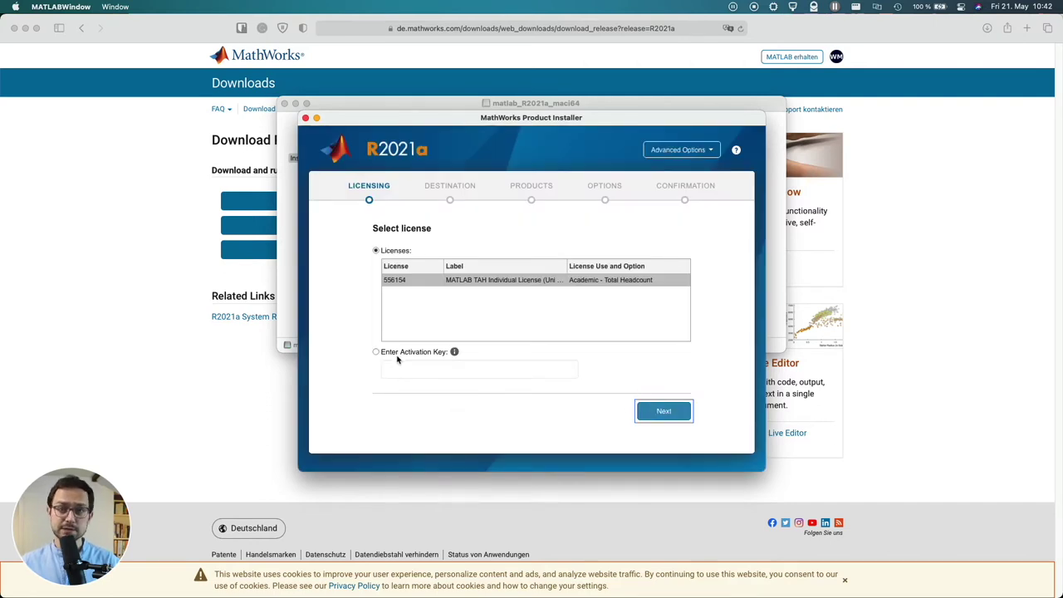
Select the MATLAB TAH Individual License and confirm the user details
left_click(515, 283)
left_click(662, 410)
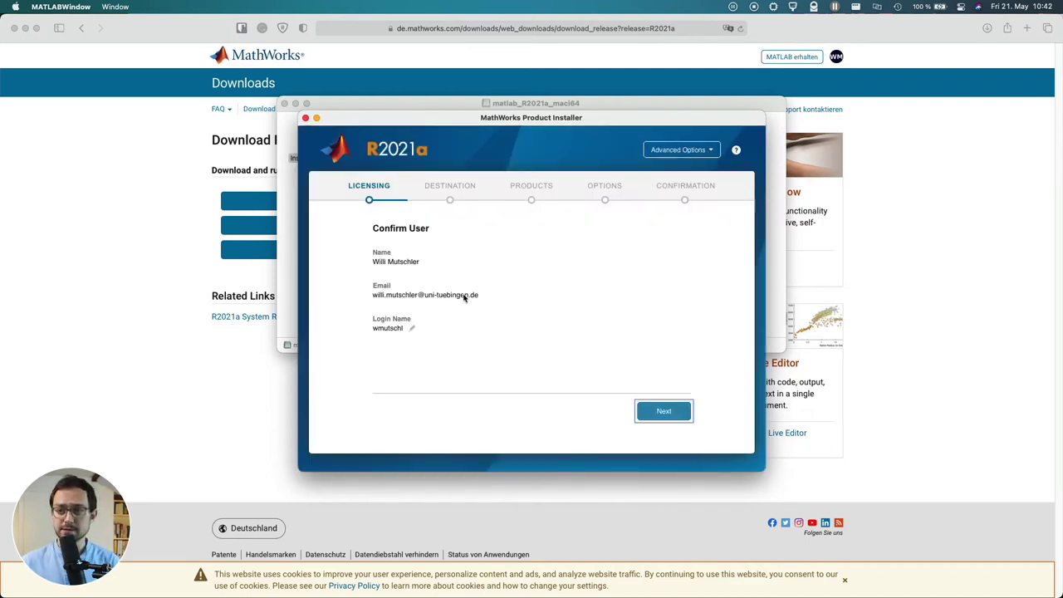
left_click(684, 414)
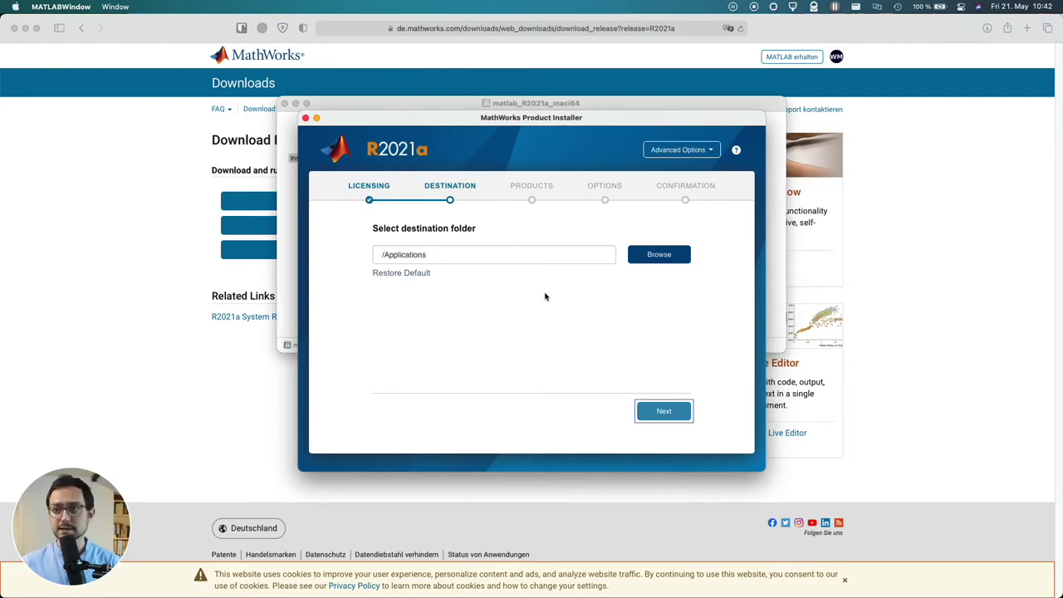
Keep /Applications as the install folder, keep the default products and usage option, and start installing
left_click(665, 412)
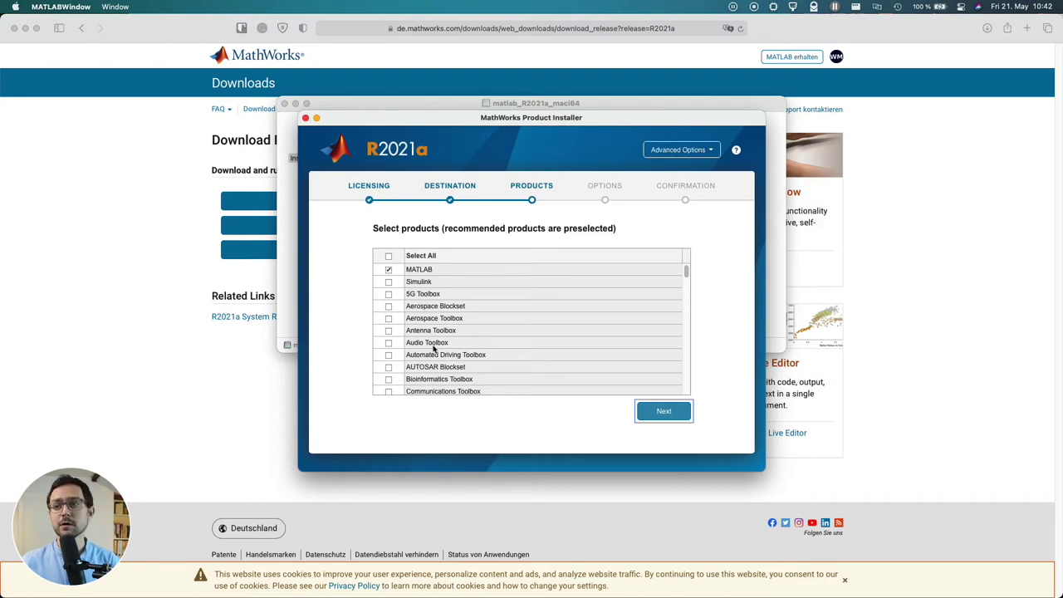
scroll(448, 352, "down", 5)
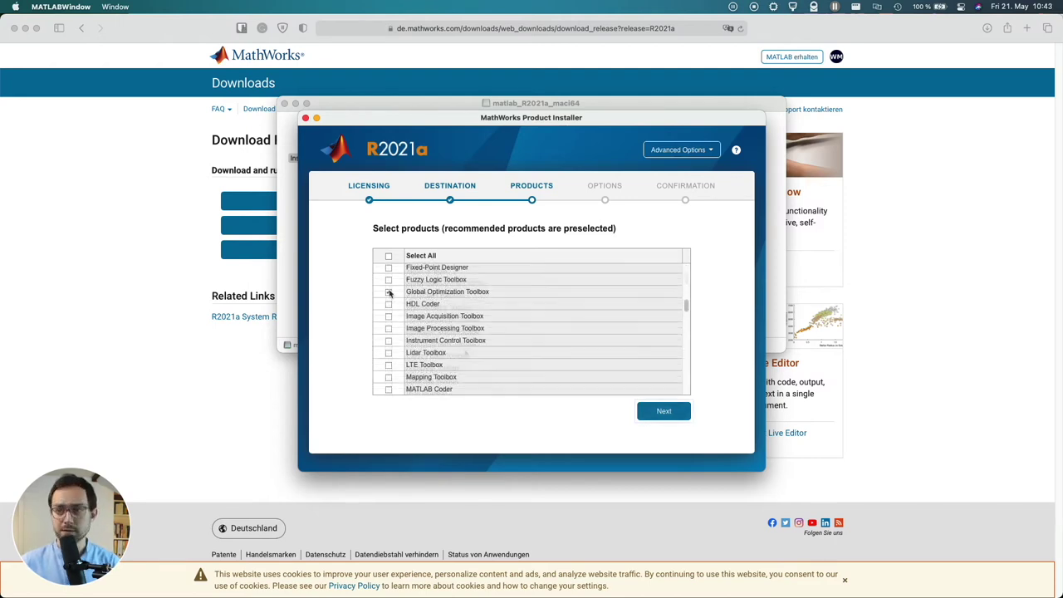
left_click(660, 410)
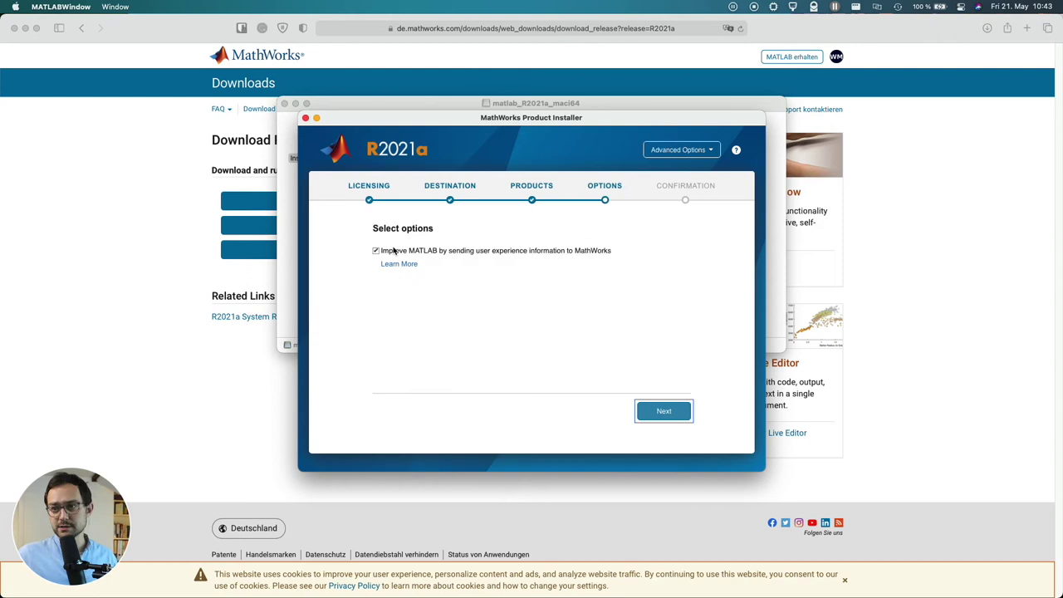
left_click(664, 410)
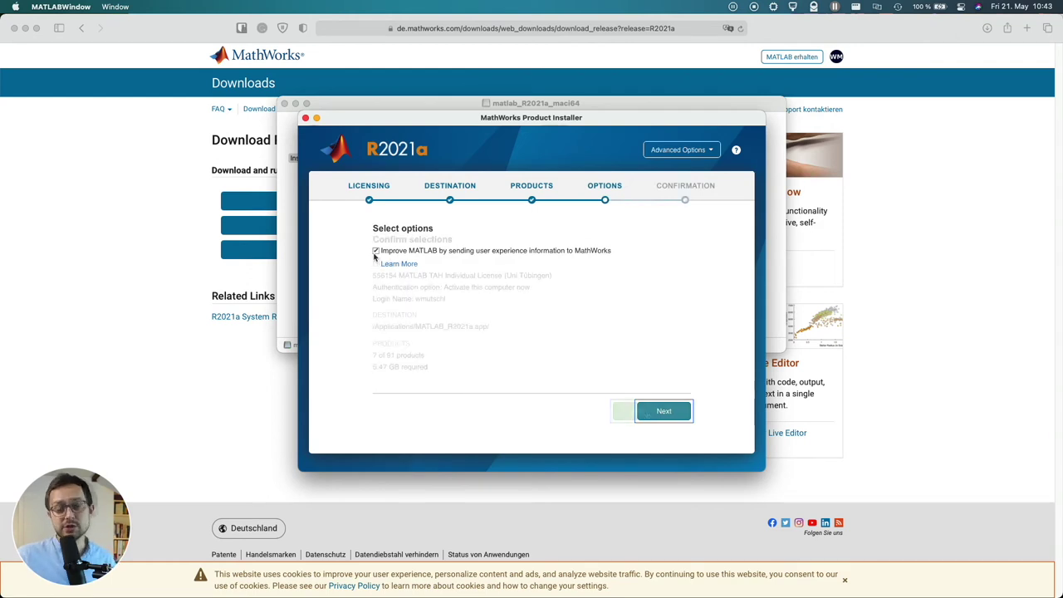
left_click(664, 410)
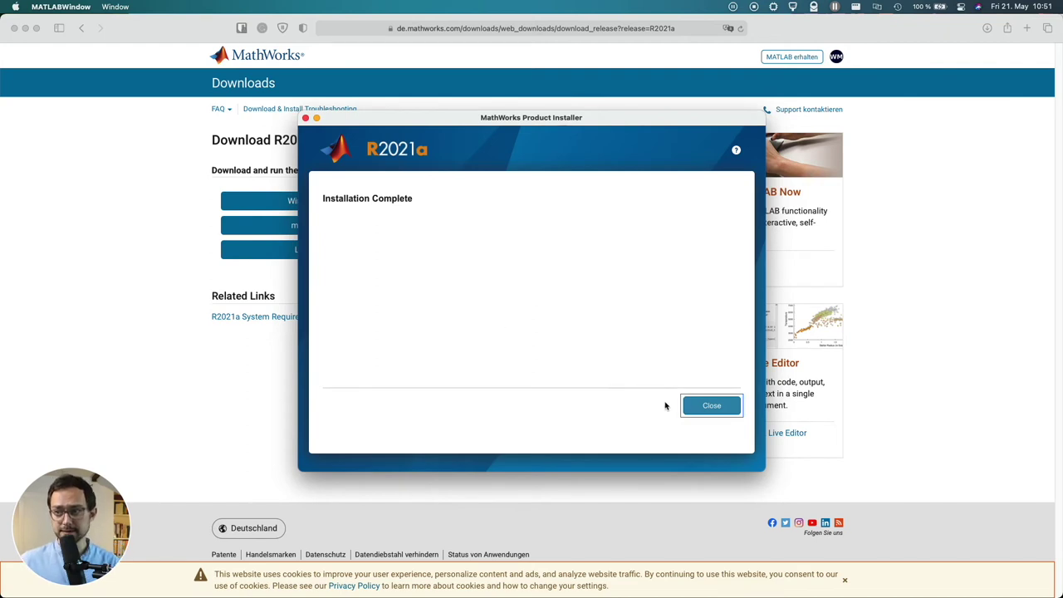
Close the finished installer and launch MATLAB R2021a through Spotlight, checking the browser's architecture
left_click(703, 407)
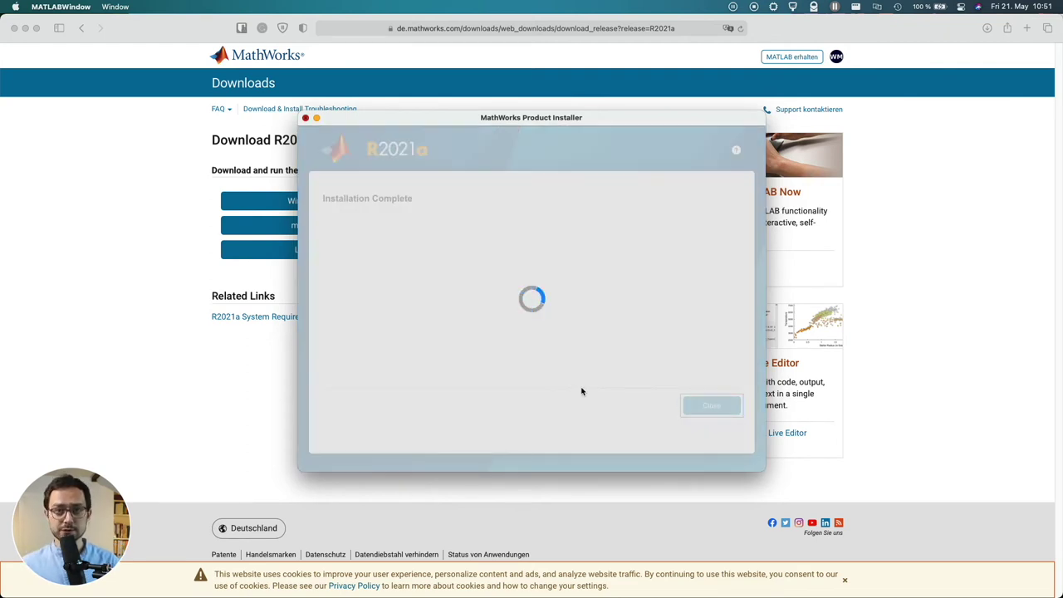
key("super+space")
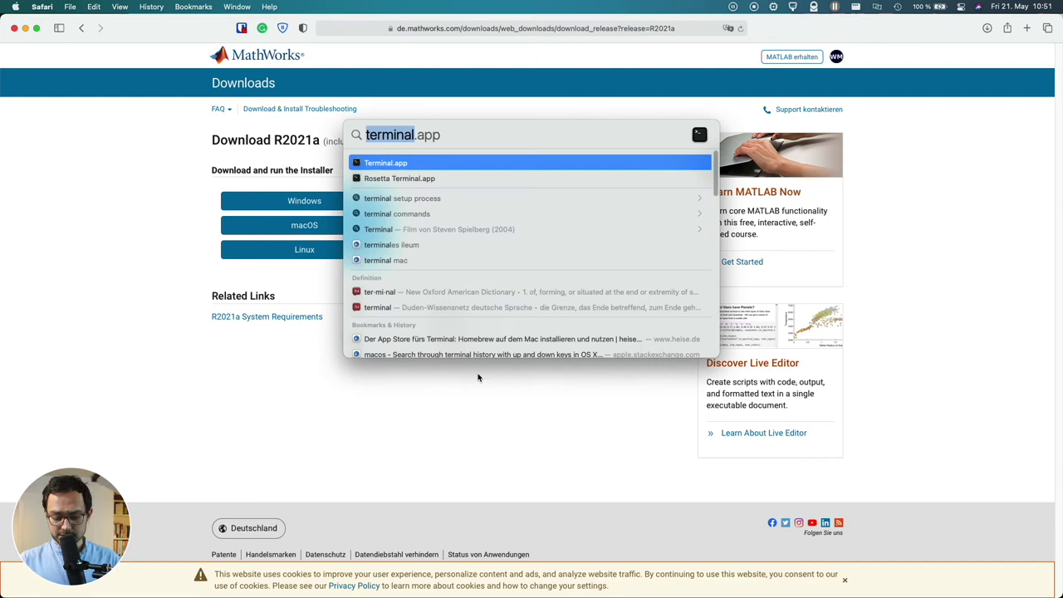
type("matlab")
key("Return")
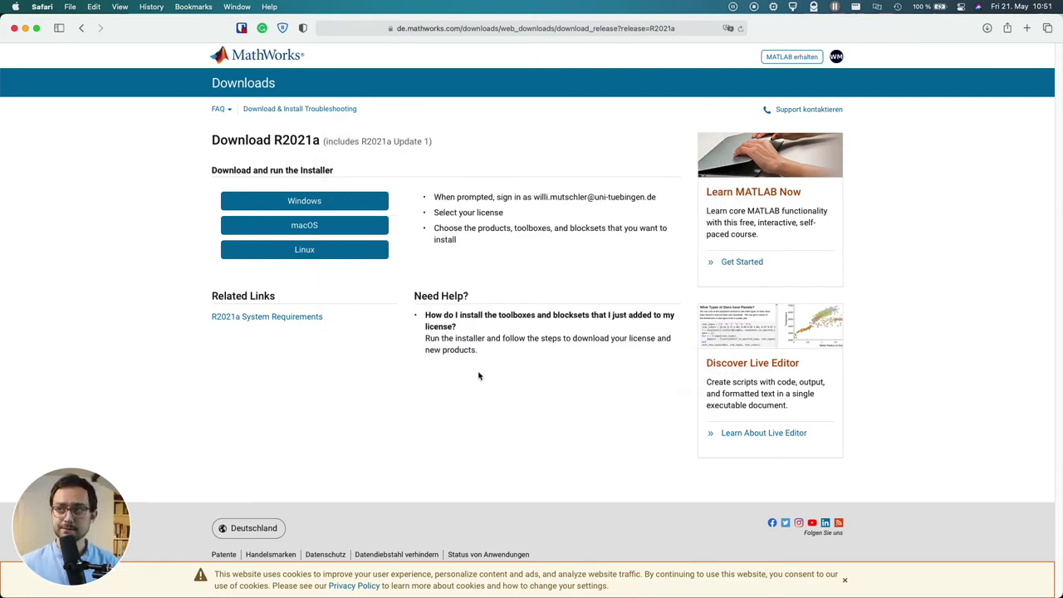
left_click(773, 7)
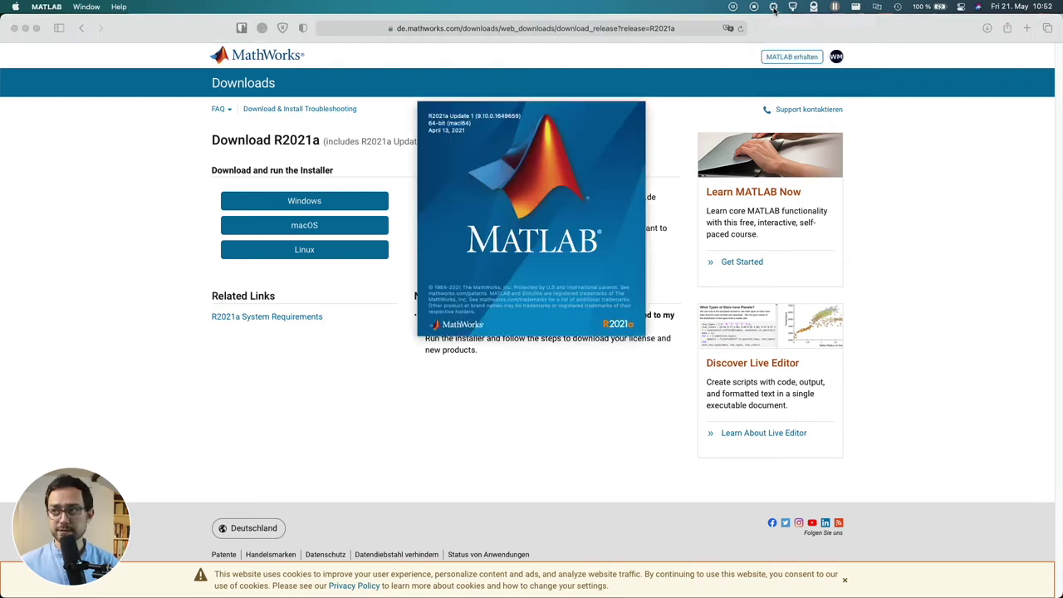
Confirm in Silicon Info that MATLAB R2021a runs as Intel x86-64 while the desktop opens
left_click(774, 8)
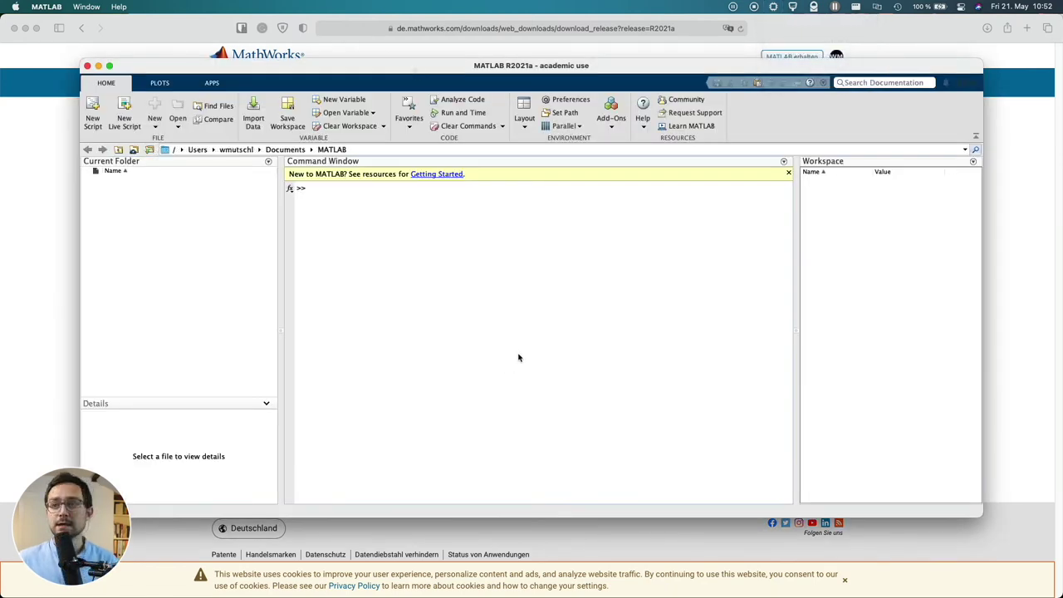
Add mod to the Editor/Debugger Language file extensions, then view the Fonts preferences
left_click(571, 100)
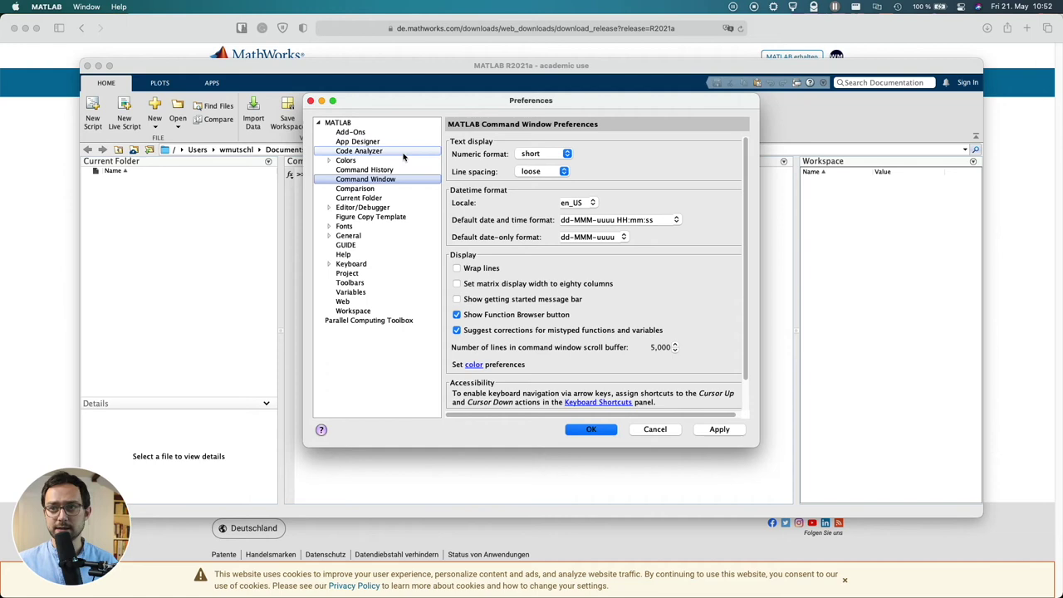
left_click(385, 208)
left_click(389, 238)
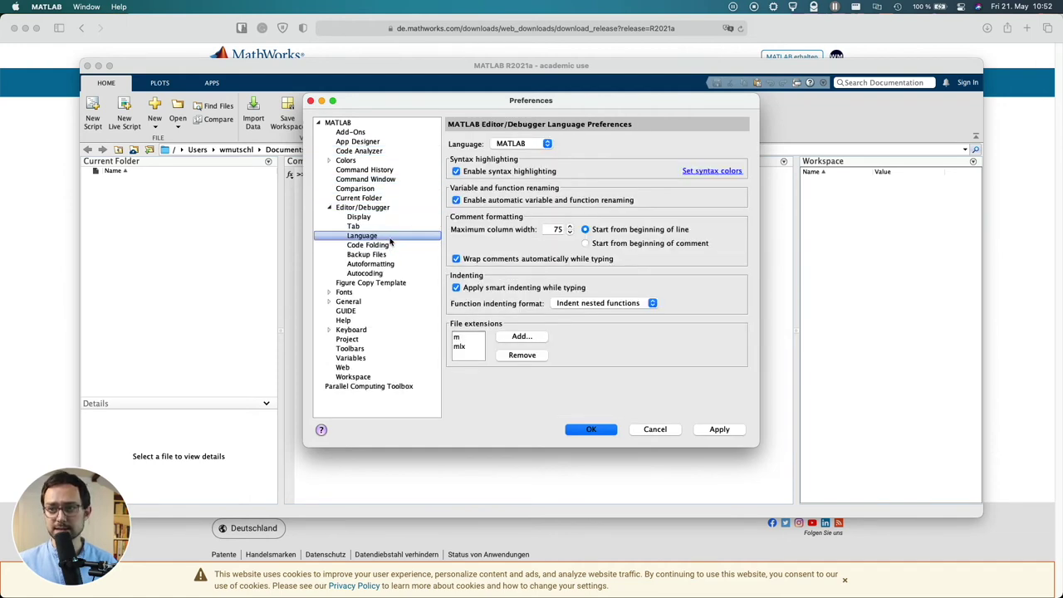
left_click(509, 340)
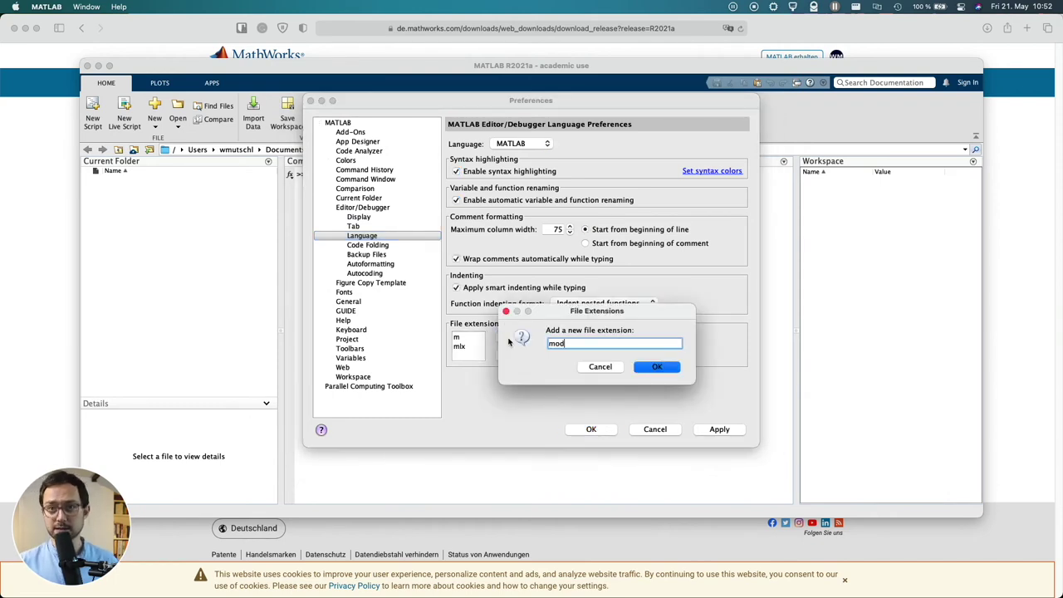
key("Return")
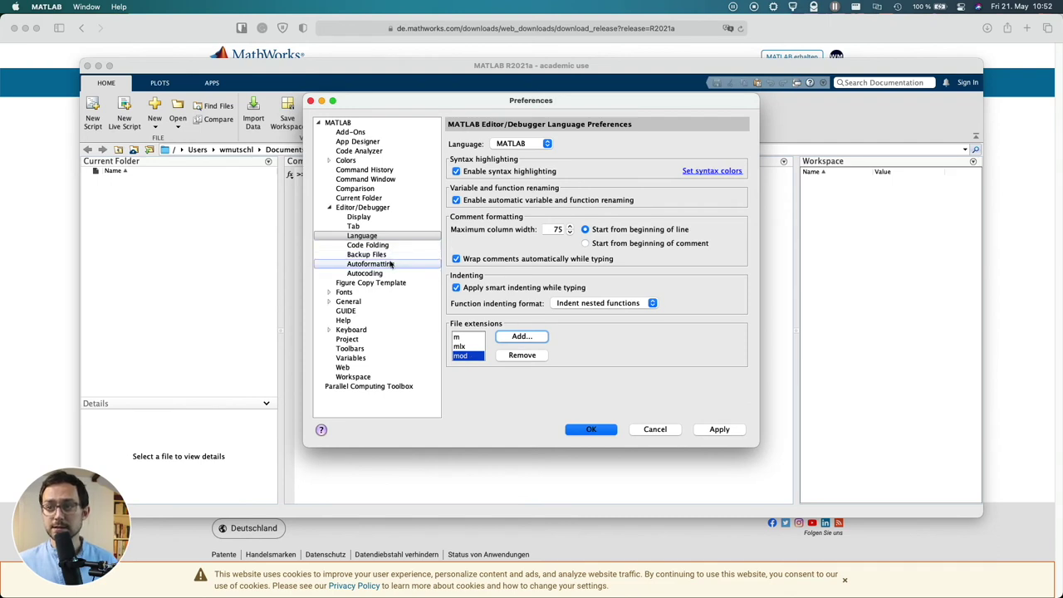
left_click(385, 292)
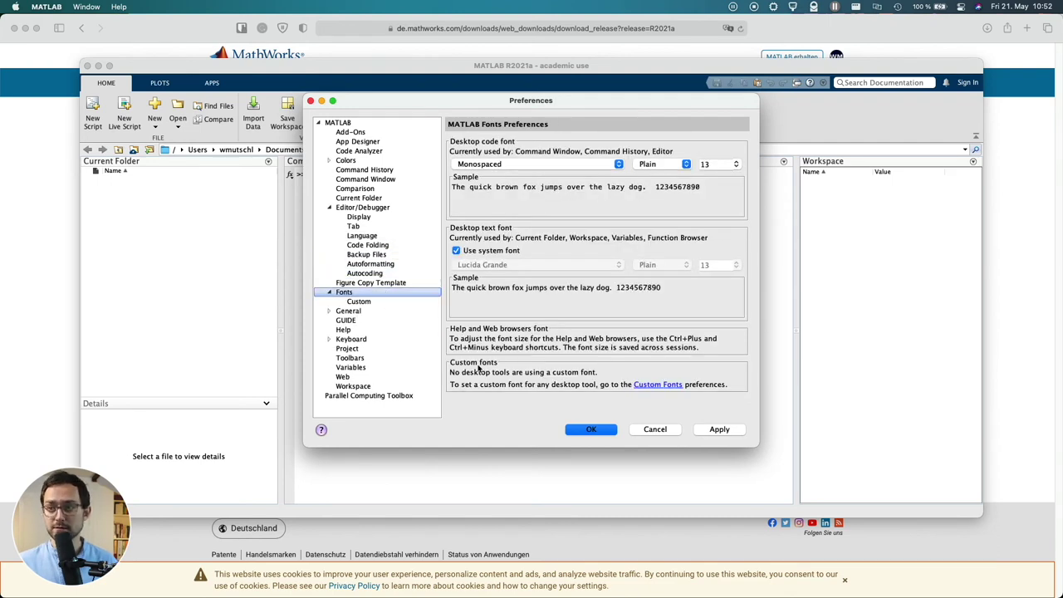
Set General > Source Control integration to None
left_click(376, 312)
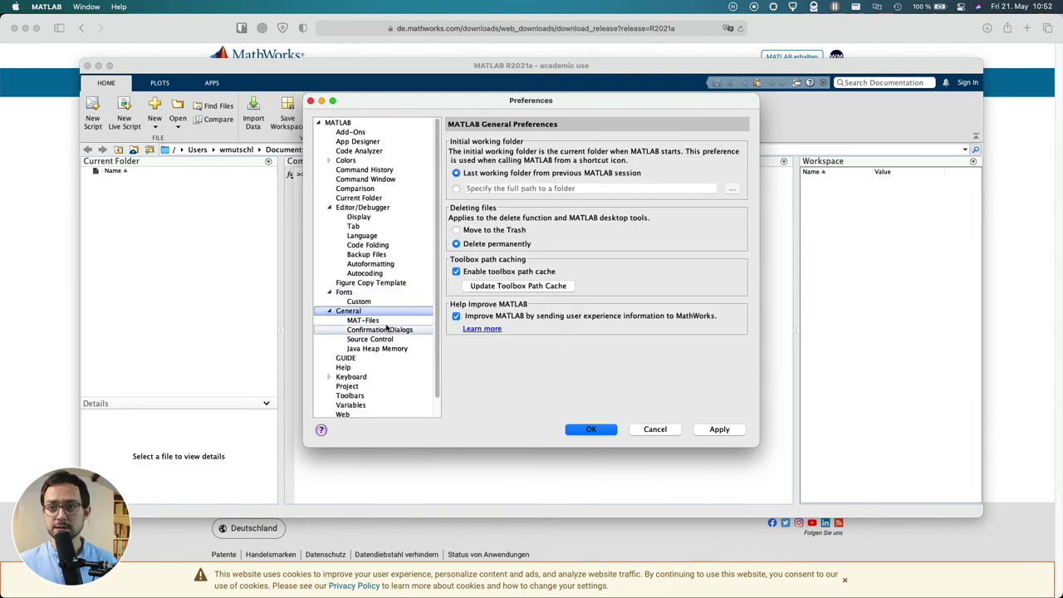
left_click(389, 340)
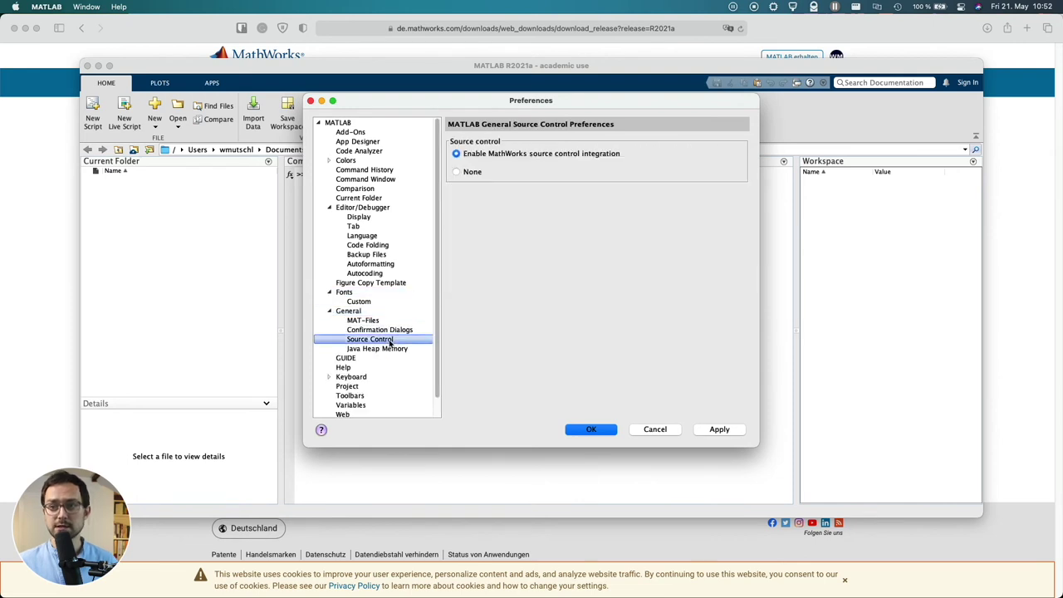
left_click(462, 172)
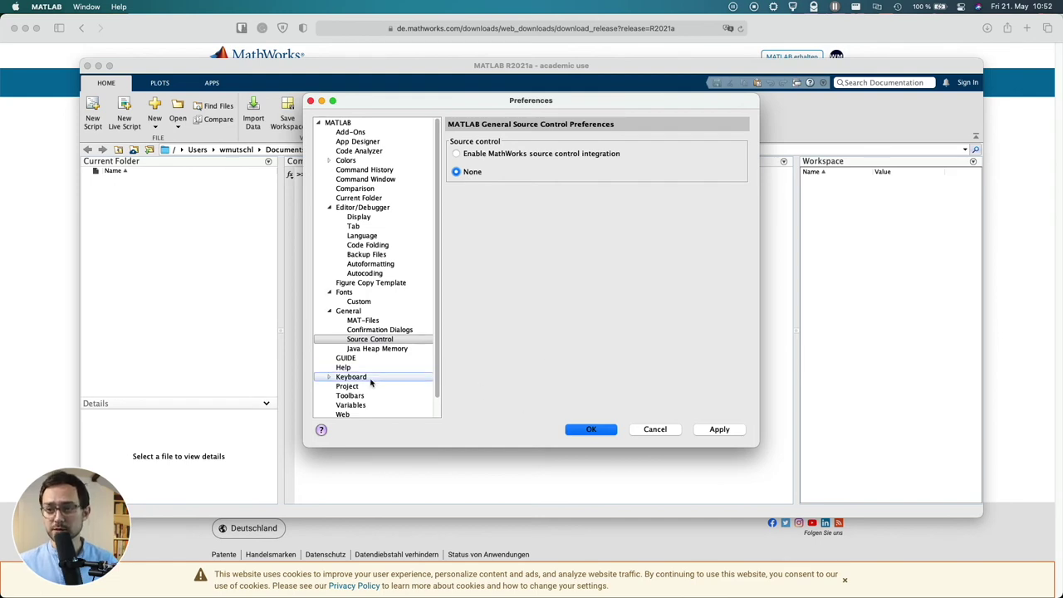
Review the GUIDE and Keyboard Shortcuts preferences, then apply the changes and close Preferences
left_click(389, 358)
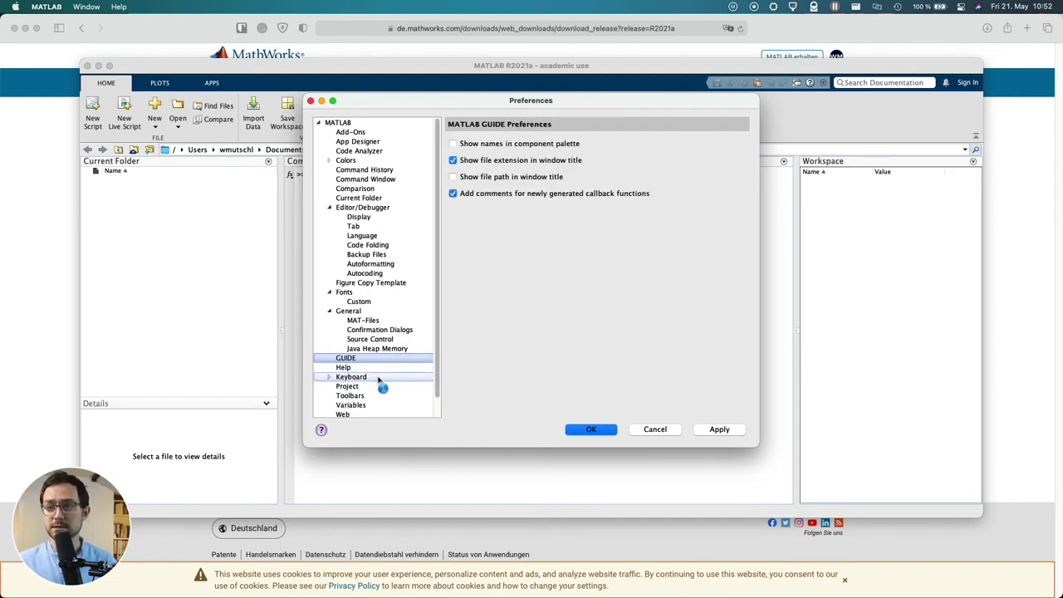
left_click(378, 377)
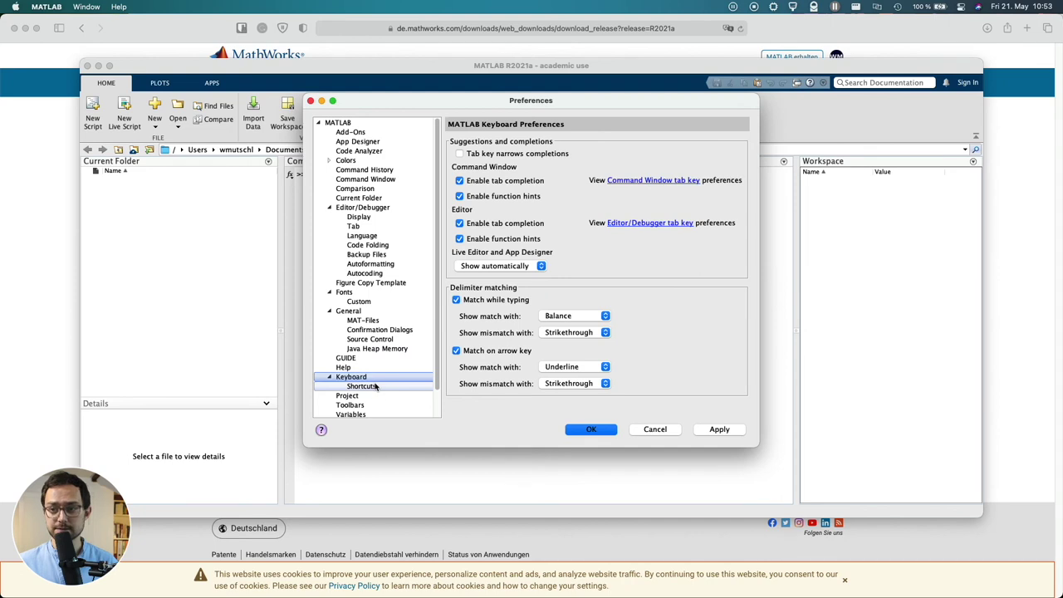
left_click(376, 387)
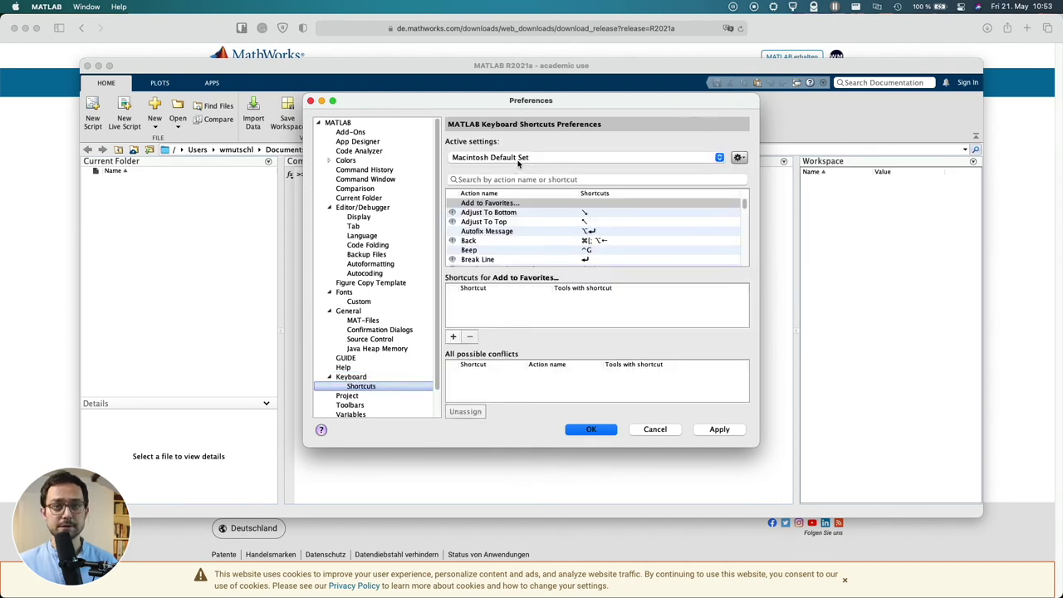
scroll(374, 374, "down", 2)
left_click(719, 430)
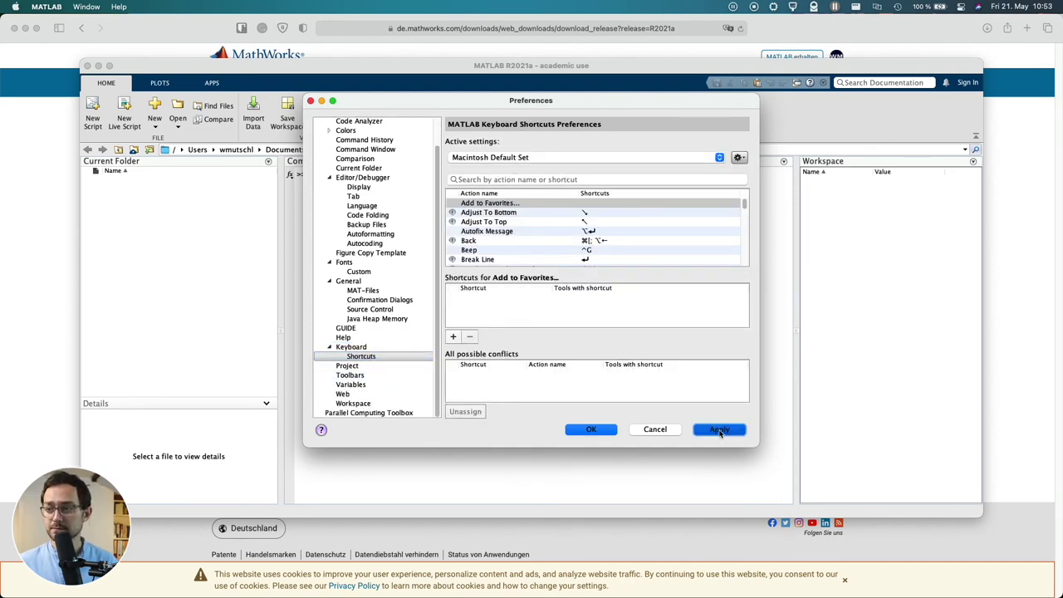
left_click(593, 430)
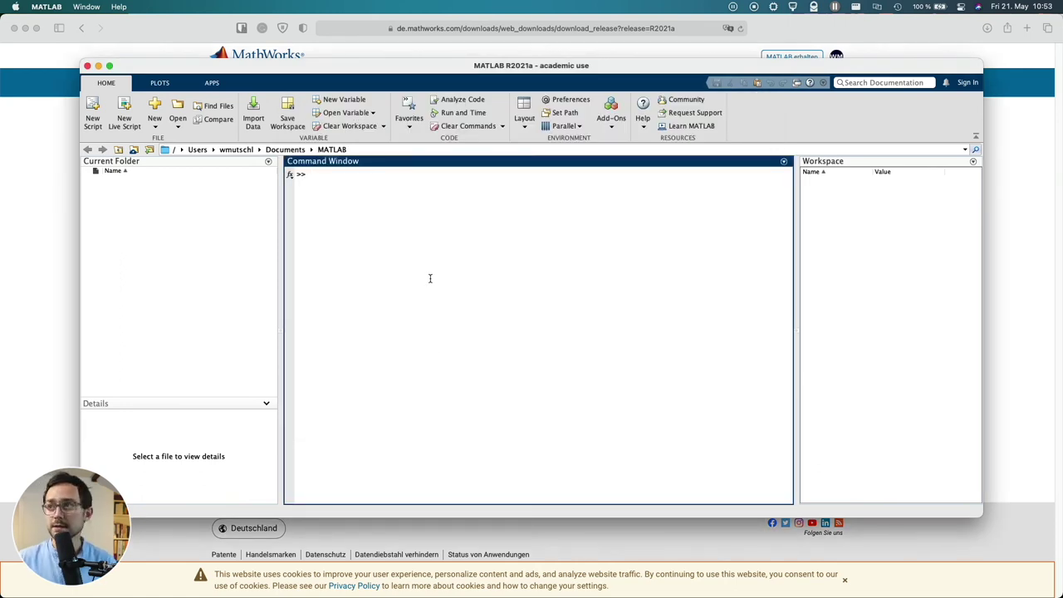
Run bench in the Command Window to produce the benchmark times table and speed chart
type("bench")
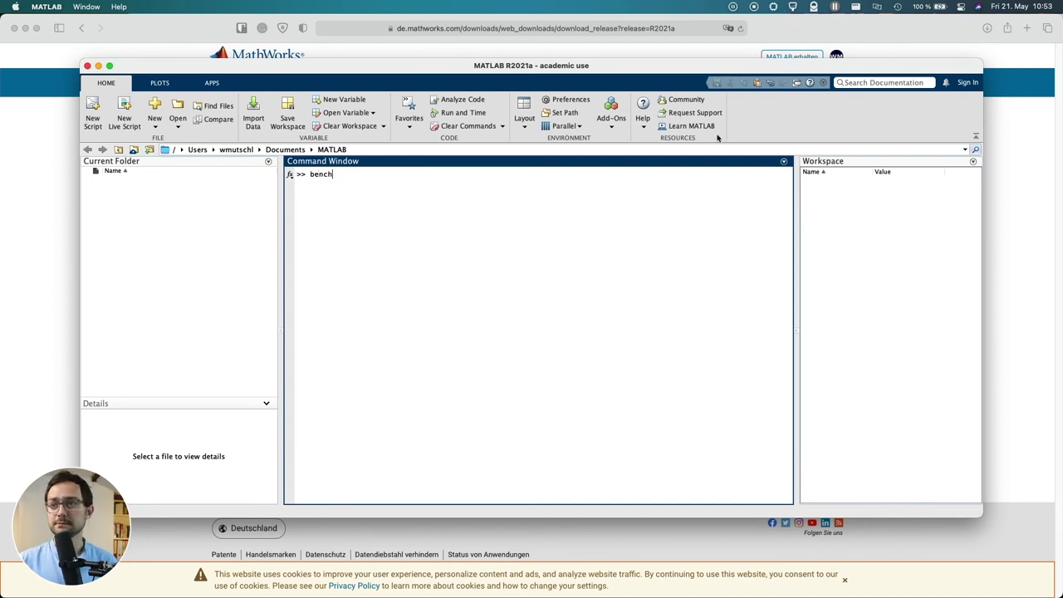
key("Return")
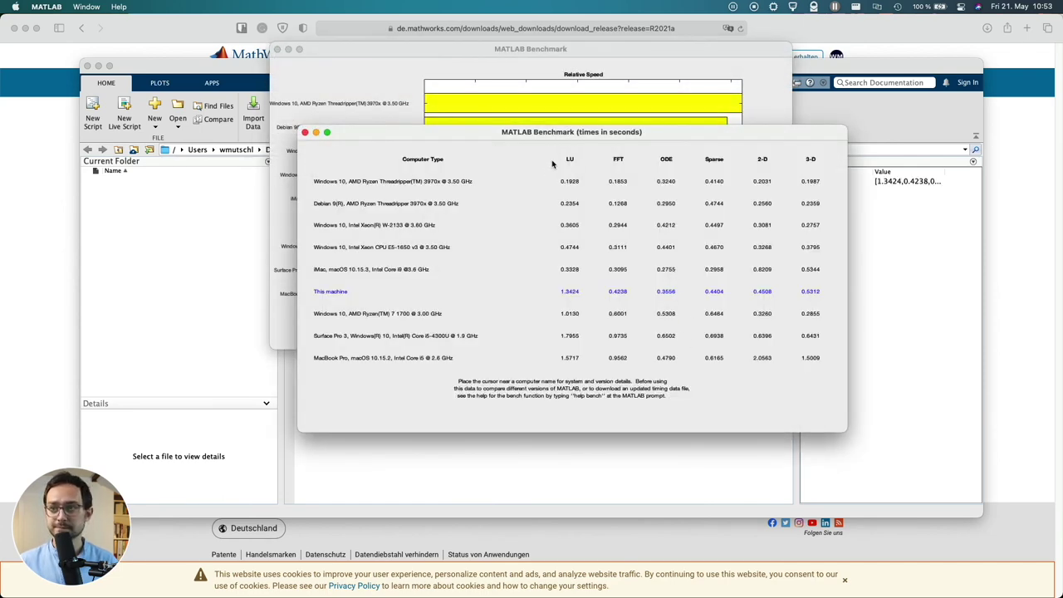
Move the benchmark times table up-left and close it, leaving the Relative Speed chart
left_click_drag(554, 136, 451, 81)
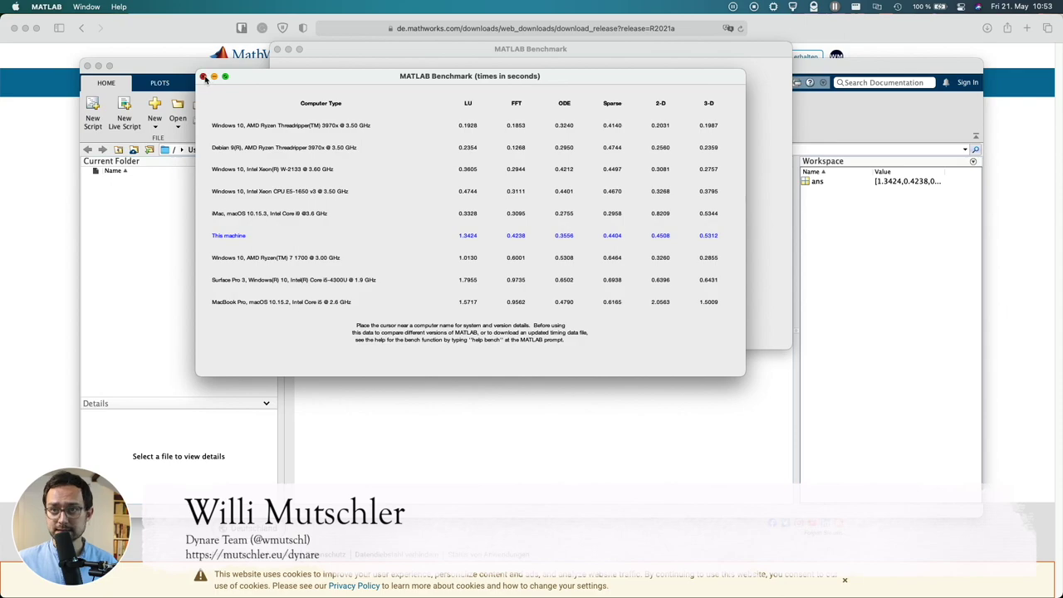
left_click(204, 77)
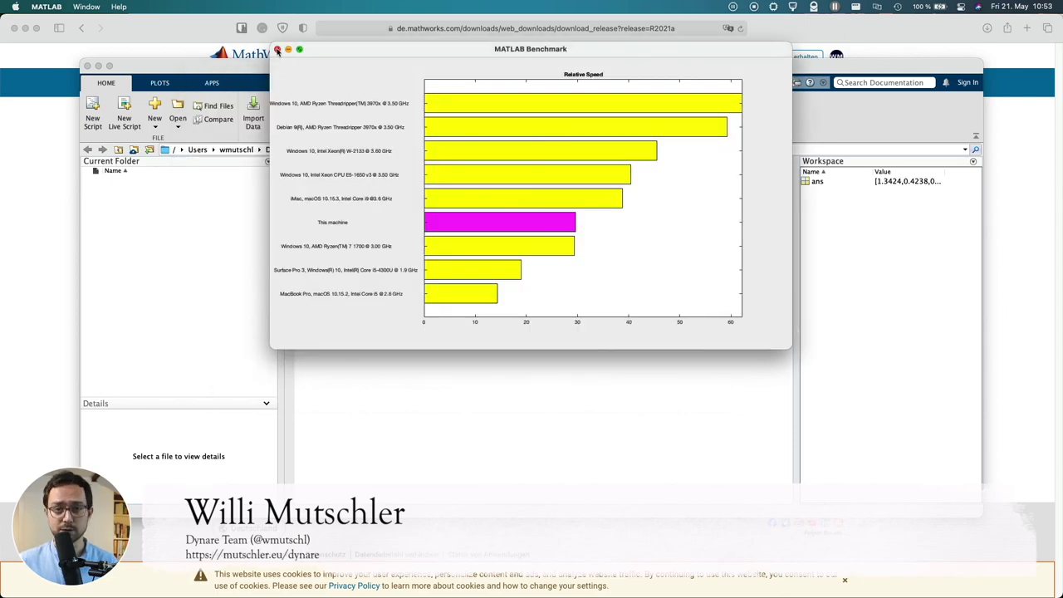